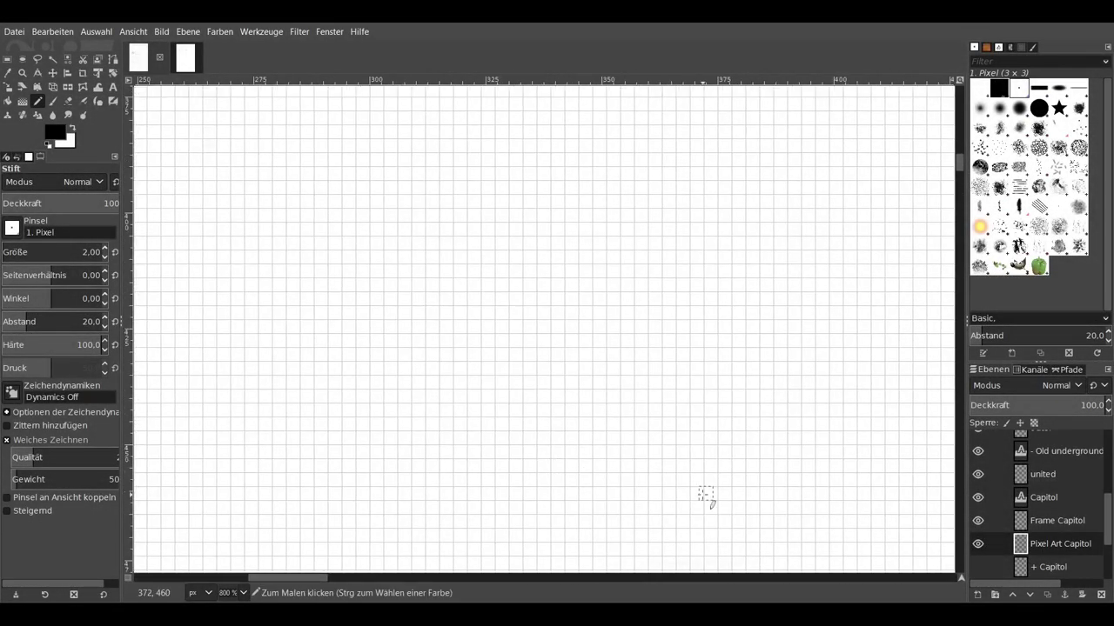
Step: Pencil the large ring's stair-stepped arcs with the 1-pixel brush, undoing stray strokes
drag(442, 256, 571, 257)
key(ctrl+z)
scroll(572, 257, down, 3)
scroll(572, 257, left, 1)
click(481, 114)
key(ctrl+z)
mouse_move(484, 130)
mouse_down()
mouse_move(408, 148)
mouse_move(322, 206)
mouse_move(286, 276)
mouse_move(261, 368)
mouse_move(257, 453)
mouse_move(288, 539)
mouse_move(281, 493)
mouse_move(323, 552)
mouse_move(311, 487)
mouse_move(427, 535)
mouse_move(527, 537)
mouse_move(600, 515)
mouse_move(708, 444)
mouse_move(739, 403)
mouse_move(751, 368)
mouse_move(726, 394)
mouse_move(753, 303)
mouse_move(713, 427)
mouse_move(693, 330)
mouse_move(634, 236)
mouse_move(542, 162)
mouse_move(478, 141)
mouse_up()
scroll(288, 539, down, 2)
key(ctrl+z)
key(ctrl+z)
Step: Begin the smaller inner ring's top row and upper-left stepped arc
scroll(566, 374, down, 1)
scroll(566, 374, left, 1)
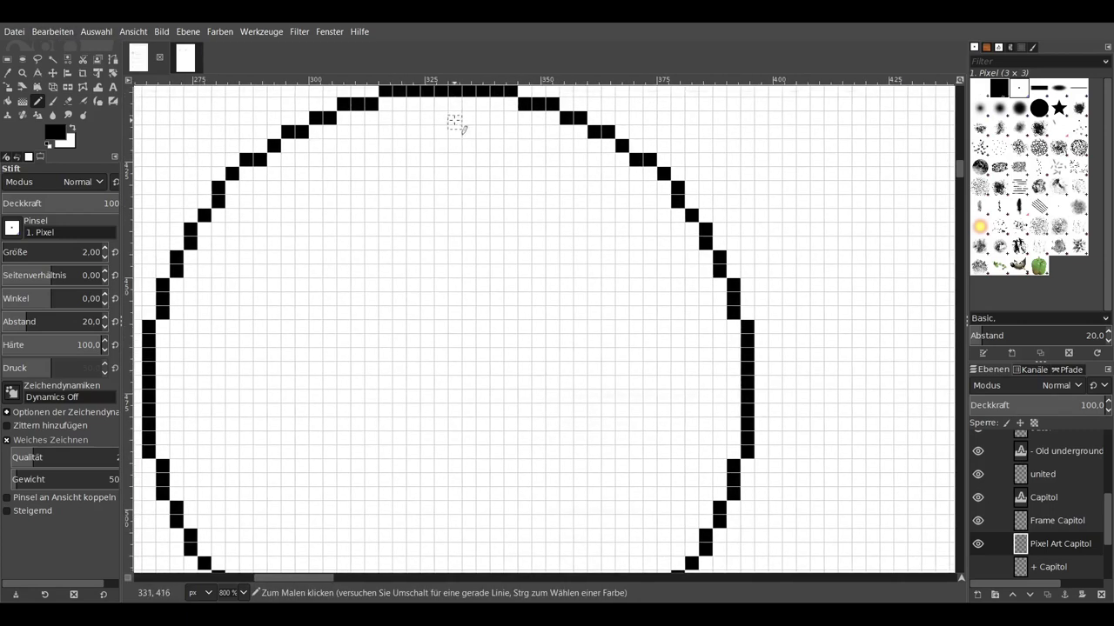
mouse_move(454, 215)
mouse_down()
mouse_move(410, 217)
mouse_move(505, 217)
mouse_up()
key(ctrl+z)
key(ctrl+z)
mouse_move(385, 230)
mouse_down()
mouse_move(315, 271)
mouse_move(276, 368)
mouse_move(273, 435)
mouse_move(298, 489)
mouse_move(356, 535)
mouse_move(351, 519)
mouse_move(440, 512)
mouse_move(505, 489)
mouse_move(572, 386)
mouse_move(577, 287)
mouse_move(507, 182)
mouse_move(475, 179)
mouse_up()
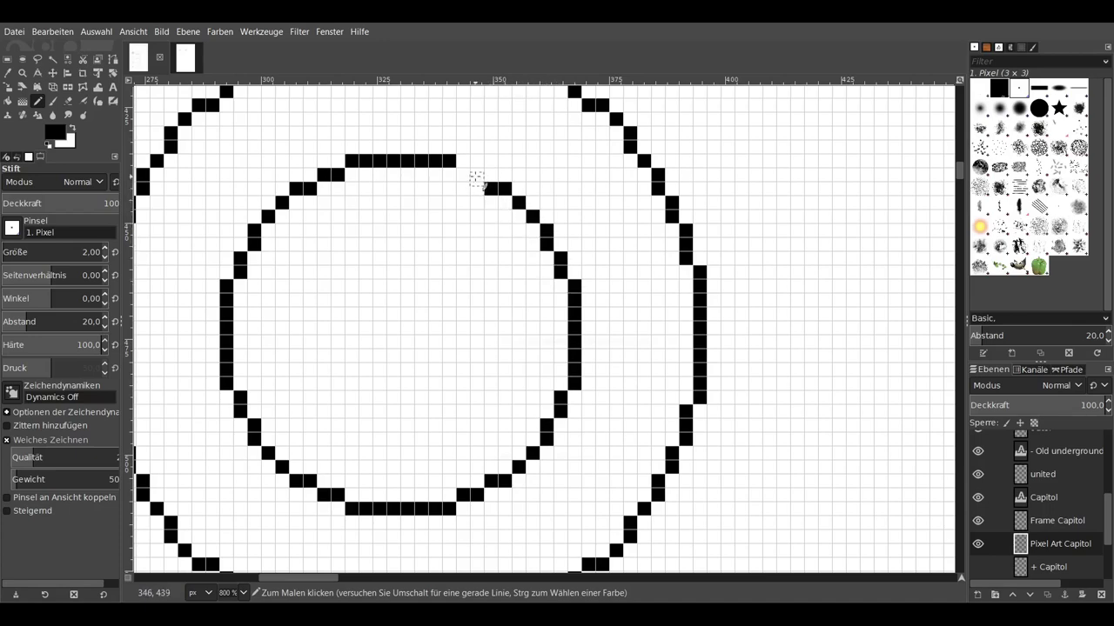
Step: Draw a vertical test line from the inner ring's top to its centre, then undo it
scroll(640, 391, up, 2)
scroll(640, 391, left, 1)
scroll(607, 404, down, 2)
scroll(607, 404, right, 1)
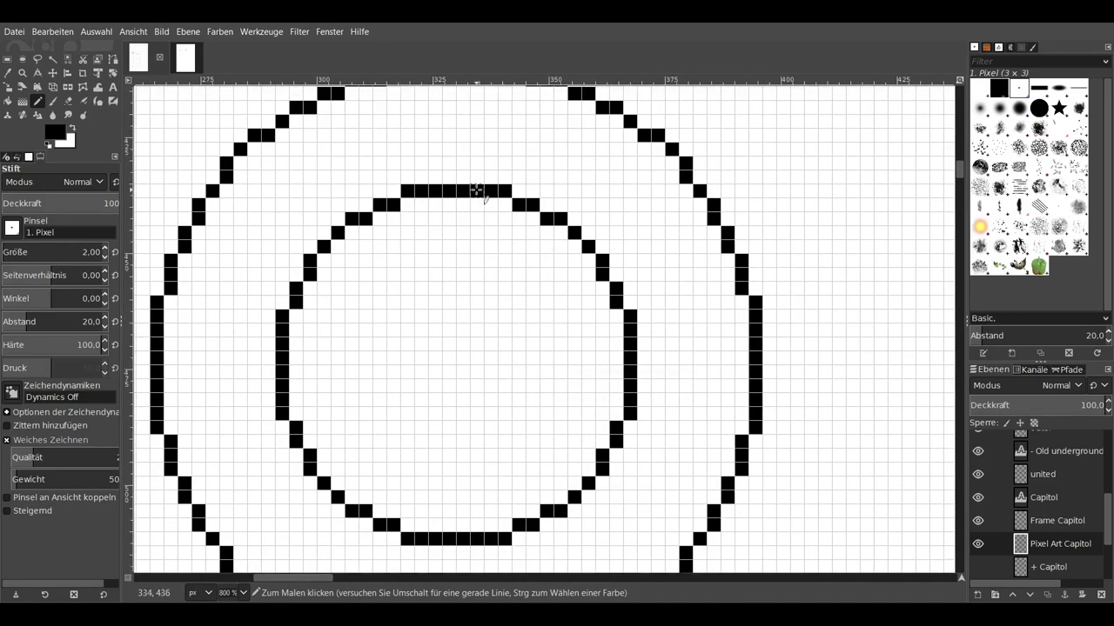
scroll(476, 188, up, 4)
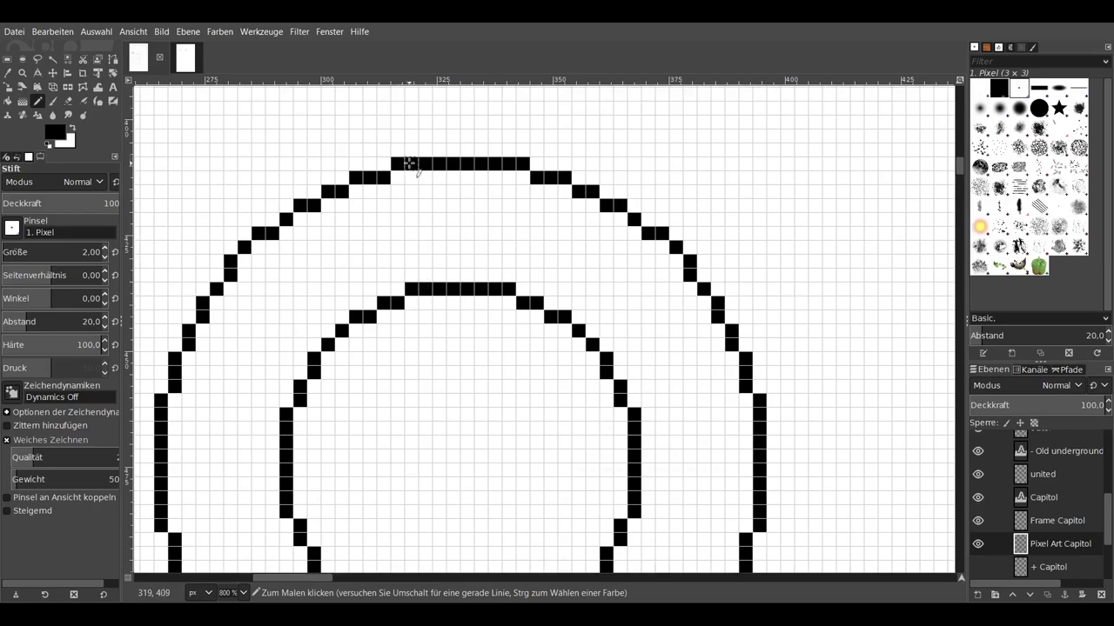
scroll(306, 379, down, 3)
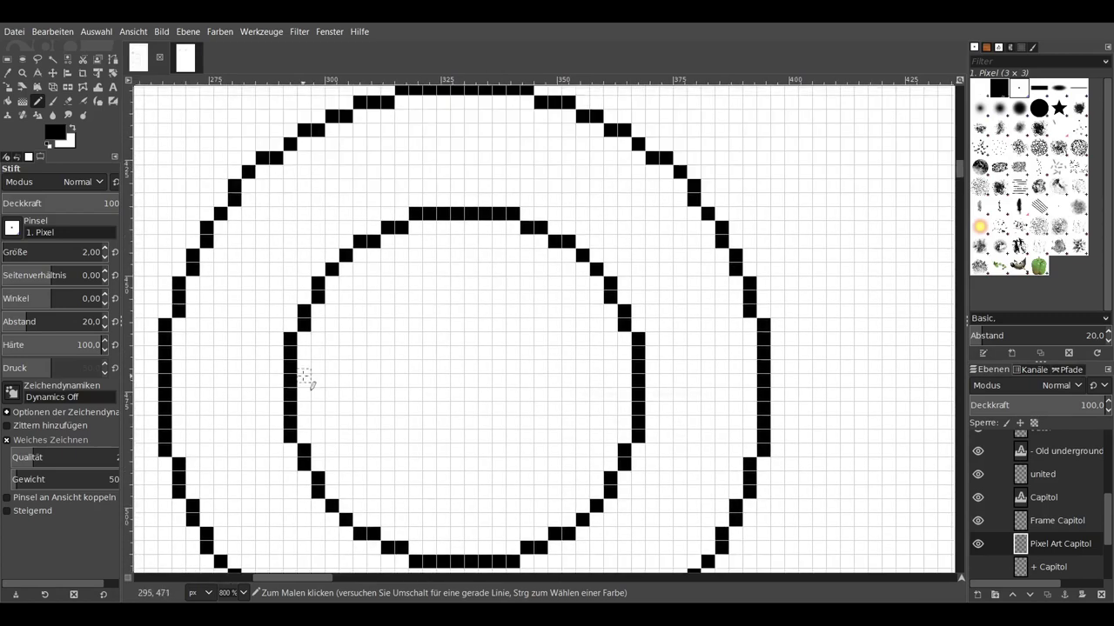
click(471, 213)
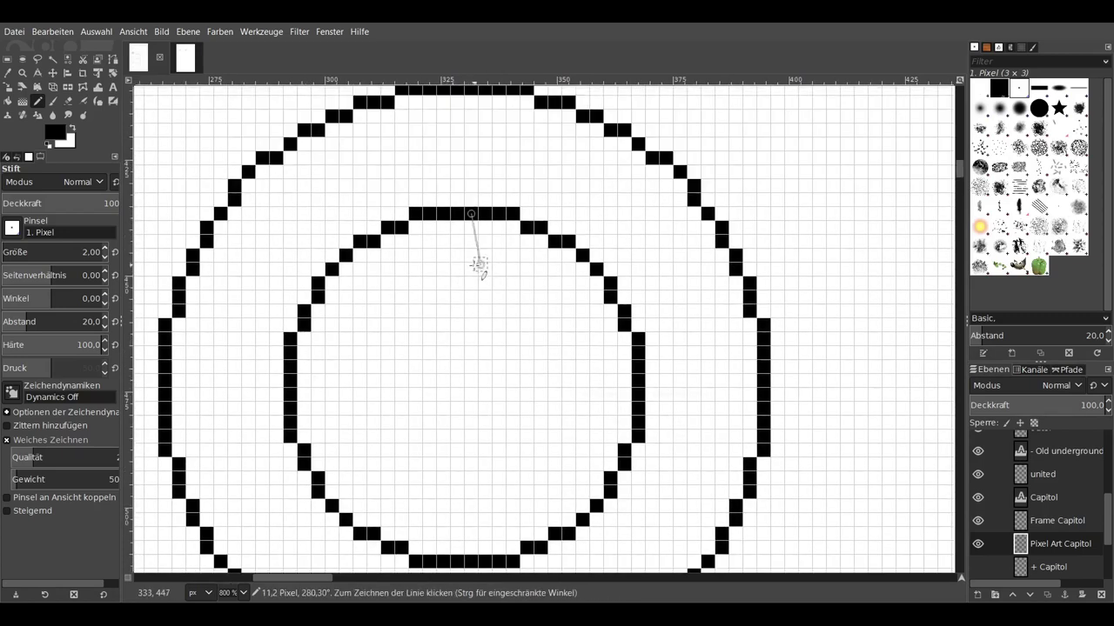
shift+click(471, 381)
key(ctrl+z)
Step: Place a 2×2 black square at the centre of the rings
click(456, 380)
click(470, 394)
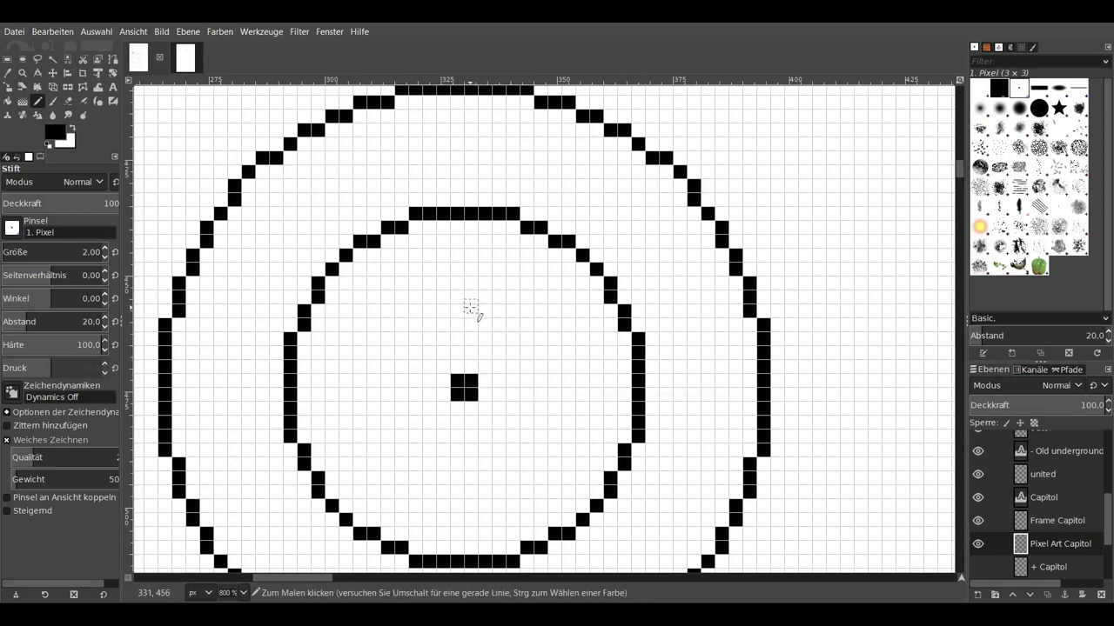
scroll(474, 248, up, 2)
scroll(479, 231, up, 1)
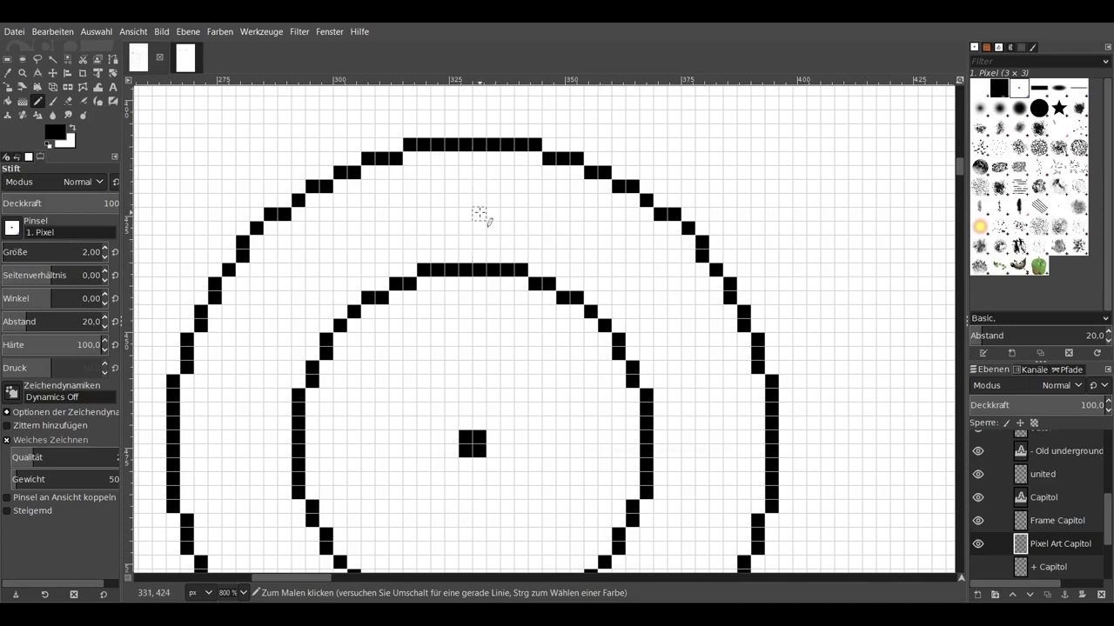
Step: Add marker blocks between the rings and erase the small inner ring
click(479, 216)
scroll(533, 405, down, 3)
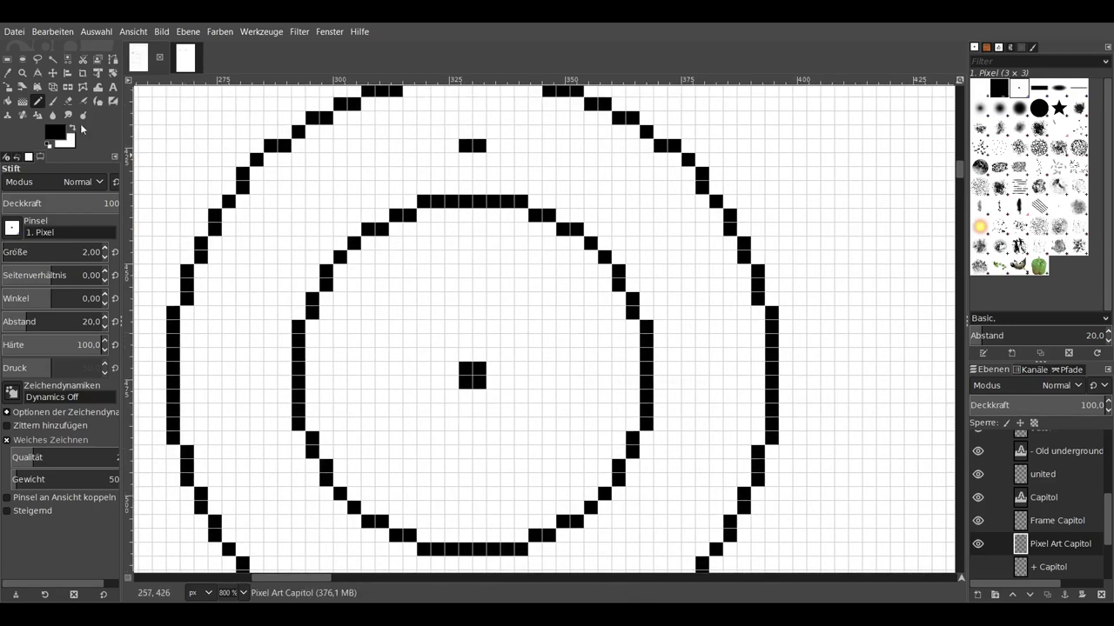
key(shift+e)
mouse_move(527, 202)
mouse_down()
mouse_move(480, 200)
mouse_move(361, 253)
mouse_move(301, 418)
mouse_move(368, 527)
mouse_move(552, 517)
mouse_move(632, 448)
mouse_move(641, 316)
mouse_move(579, 241)
mouse_move(490, 241)
mouse_up()
key(n)
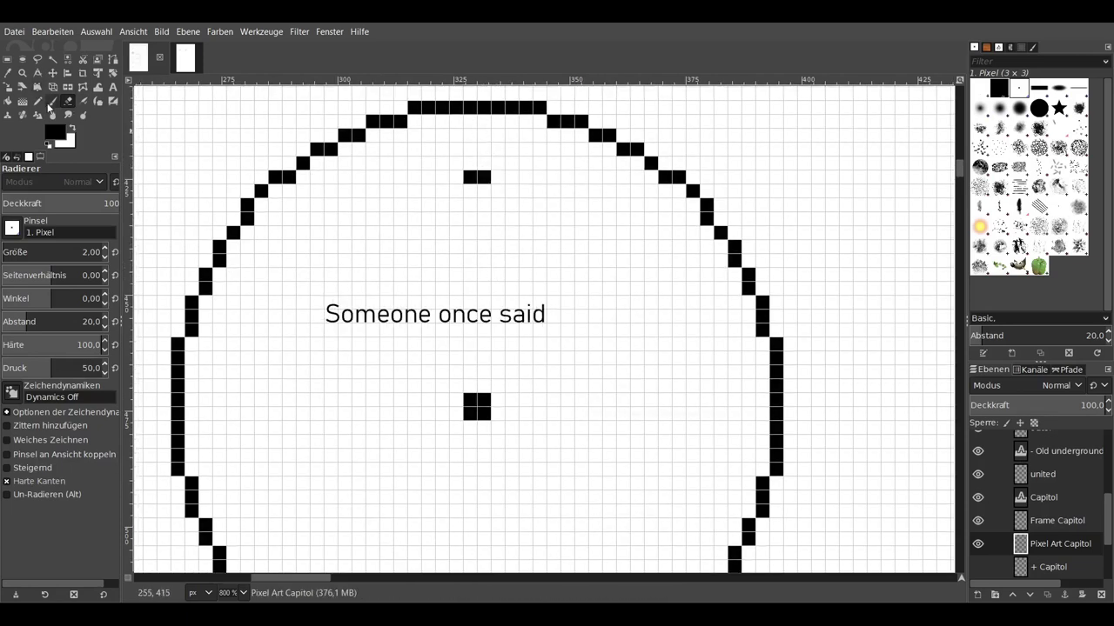
click(477, 247)
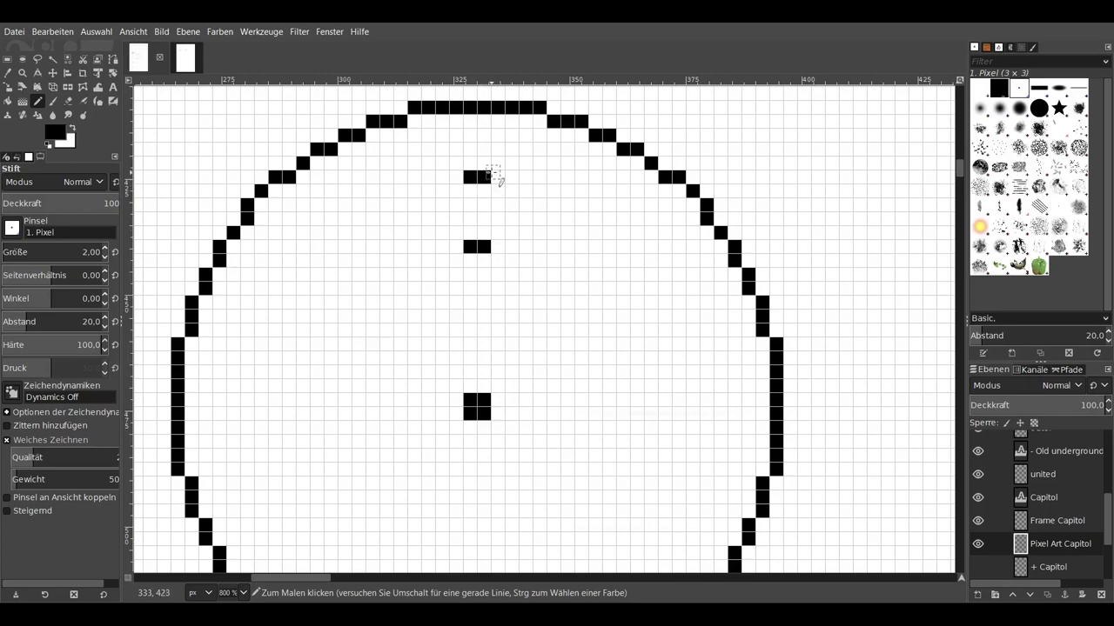
Step: Draw a new ring's top row and stepped side arcs, then undo the last stroke
drag(498, 172, 532, 177)
drag(456, 177, 385, 191)
mouse_move(537, 191)
mouse_down()
mouse_move(567, 191)
mouse_move(613, 219)
mouse_up()
drag(376, 205, 289, 289)
mouse_move(622, 232)
mouse_down()
mouse_move(656, 264)
mouse_move(693, 357)
mouse_up()
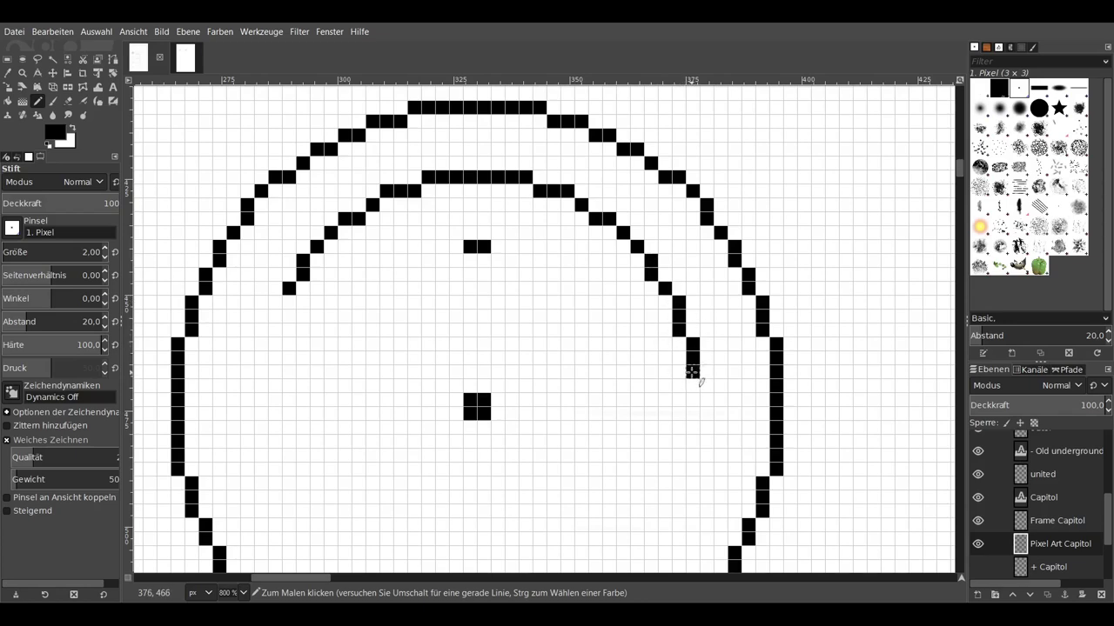
click(692, 372)
key(ctrl+z)
key(ctrl+z)
key(ctrl+z)
key(ctrl+z)
key(ctrl+z)
key(ctrl+z)
key(ctrl+z)
key(ctrl+z)
key(ctrl+z)
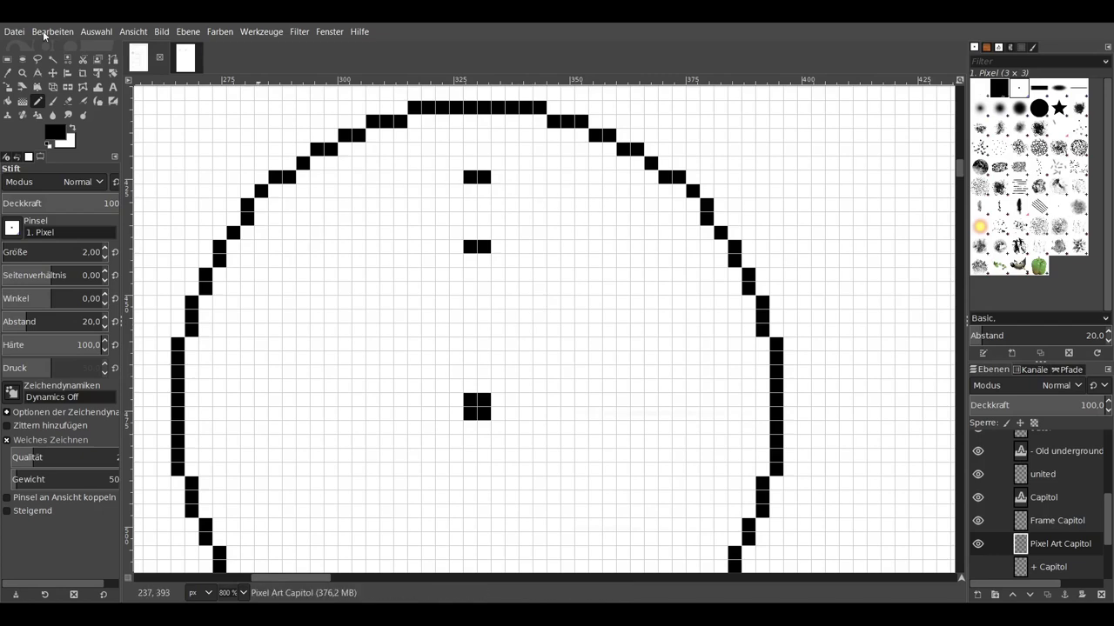
Step: Redraw the larger ring's top row and its right arc running downward
drag(465, 177, 567, 191)
drag(421, 191, 358, 204)
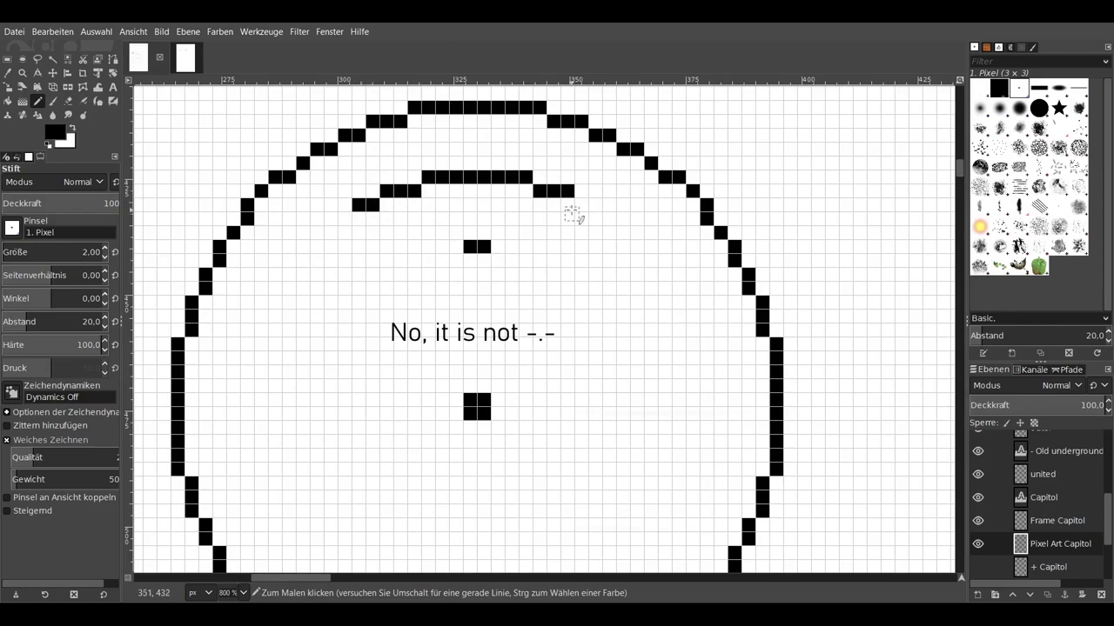
mouse_move(570, 214)
mouse_down()
mouse_move(595, 205)
mouse_move(665, 275)
mouse_move(708, 360)
mouse_move(709, 425)
mouse_move(678, 508)
mouse_move(684, 537)
mouse_up()
Step: Complete the second ring's arc down to the bottom and close its gap
scroll(685, 539, down, 5)
scroll(684, 539, left, 3)
mouse_move(739, 383)
mouse_down()
mouse_move(677, 456)
mouse_move(593, 480)
mouse_move(525, 484)
mouse_move(408, 424)
mouse_move(441, 458)
mouse_move(410, 417)
mouse_move(397, 353)
mouse_move(398, 278)
mouse_move(426, 220)
mouse_up()
scroll(426, 220, up, 3)
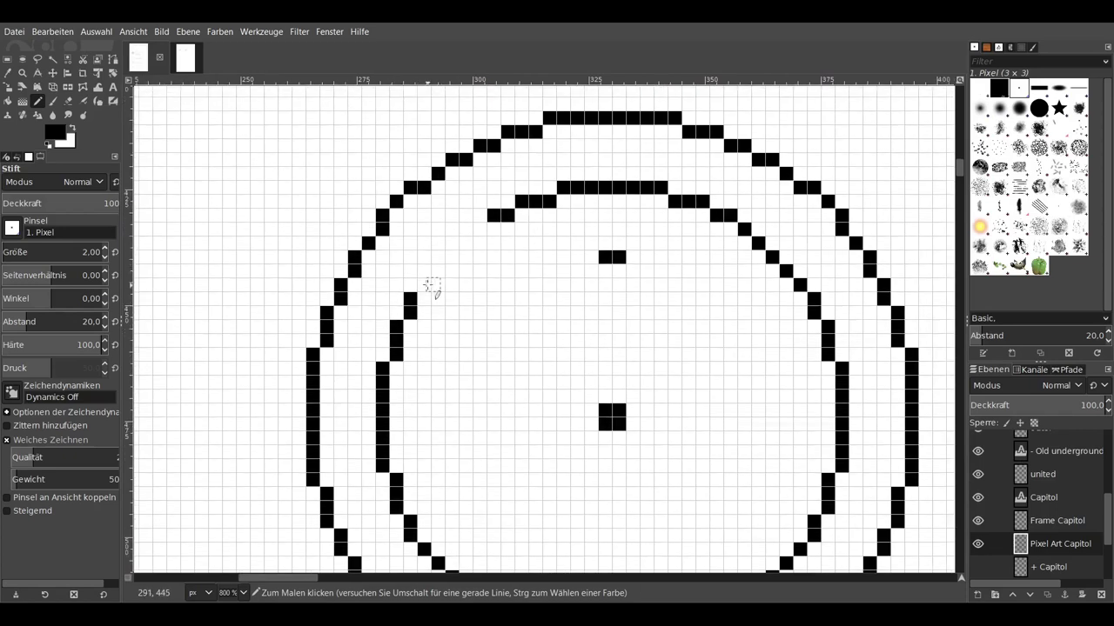
drag(428, 290, 462, 256)
Step: Draw the innermost ring's top row and arcs around the centre square
scroll(462, 256, down, 2)
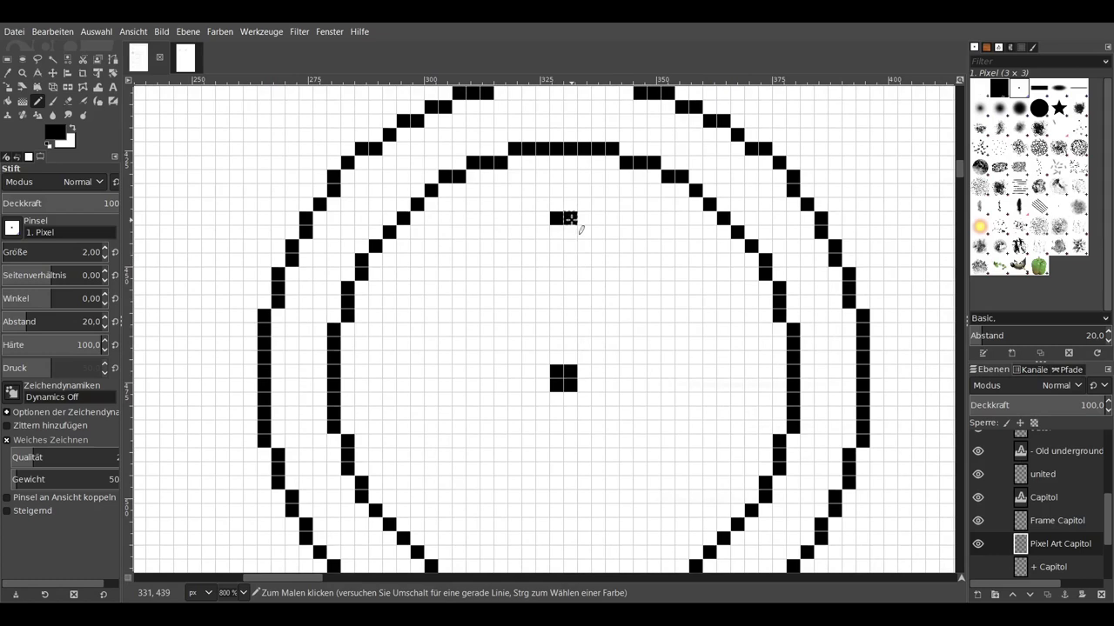
mouse_move(541, 218)
mouse_down()
mouse_move(529, 217)
mouse_move(609, 218)
mouse_move(641, 232)
mouse_move(486, 231)
mouse_move(417, 314)
mouse_up()
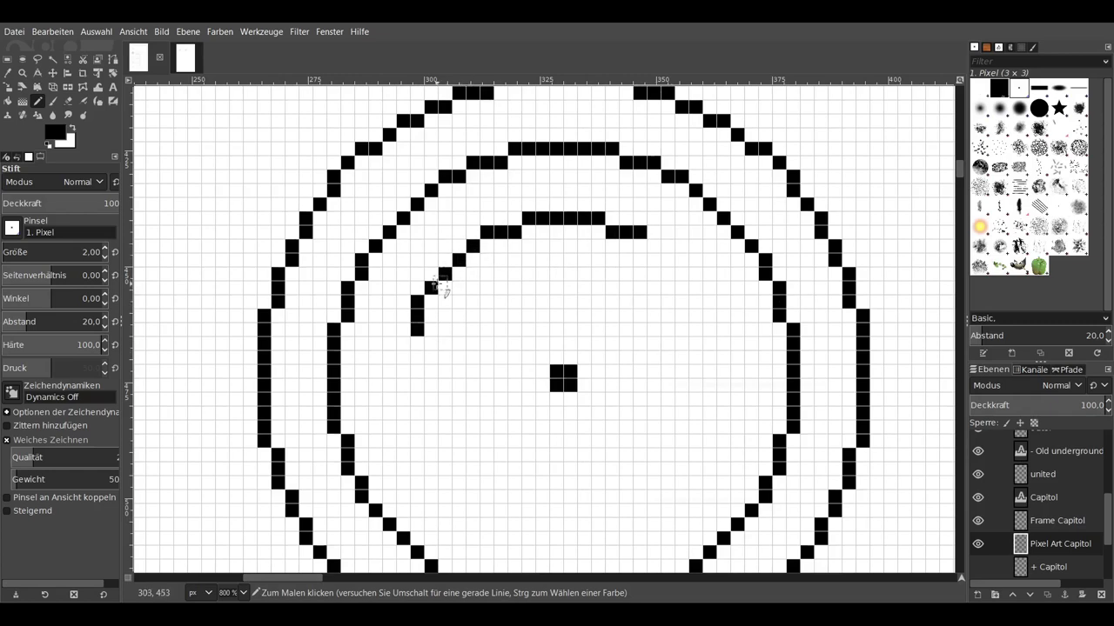
mouse_move(403, 372)
mouse_down()
mouse_move(418, 458)
mouse_move(472, 511)
mouse_move(543, 537)
mouse_move(625, 524)
mouse_move(708, 457)
mouse_move(723, 385)
mouse_move(708, 300)
mouse_move(657, 248)
mouse_up()
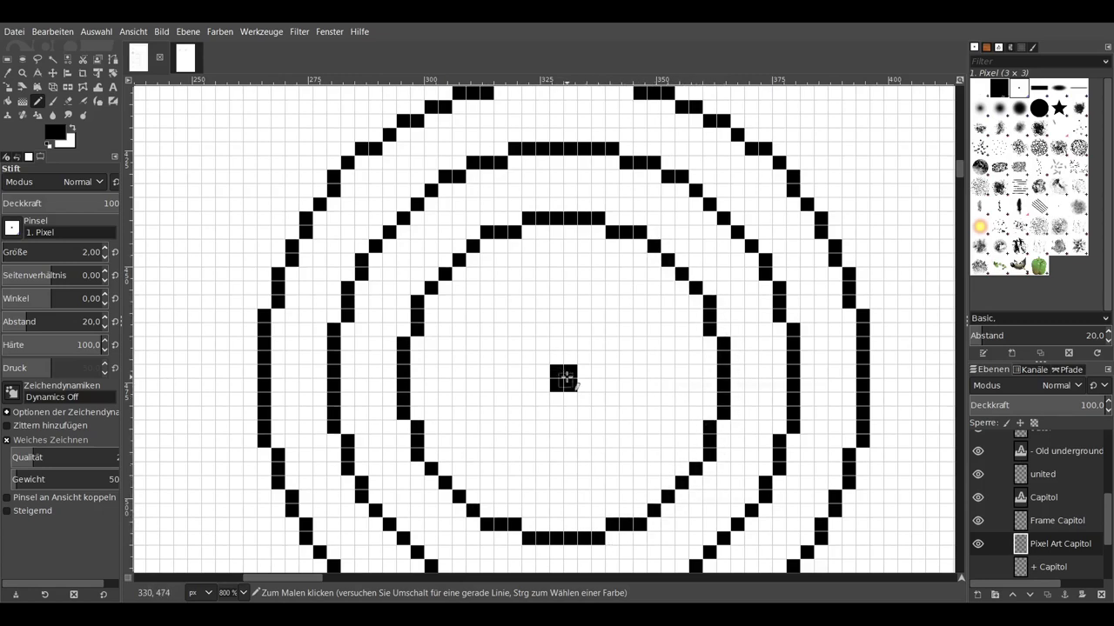
Step: Erase the black centre square and add a new layer named A
key(shift+e)
click(564, 379)
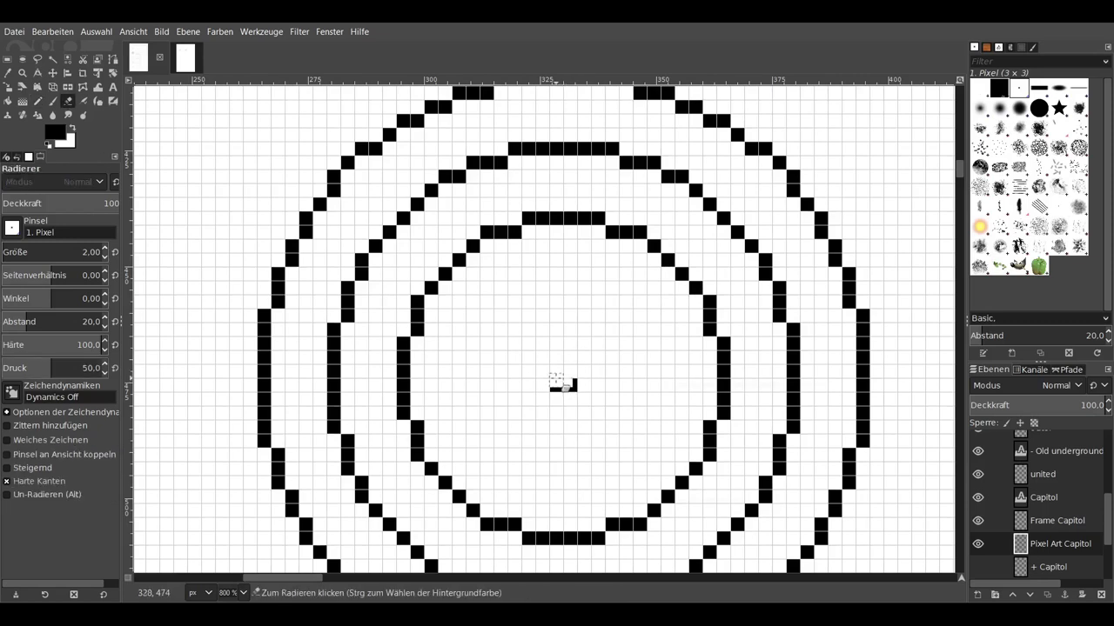
key(shift+ctrl+n)
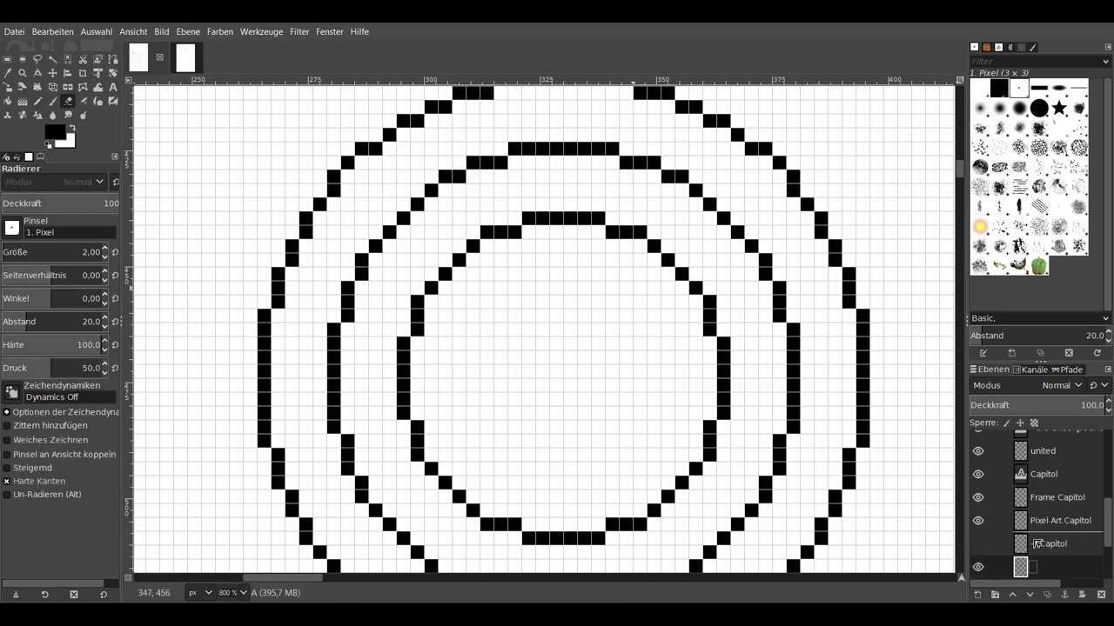
Step: Pencil the pixel letter A with its base, arch, legs and crossbar
key(n)
text(A)
mouse_move(522, 426)
mouse_down()
mouse_move(512, 426)
mouse_move(543, 427)
mouse_up()
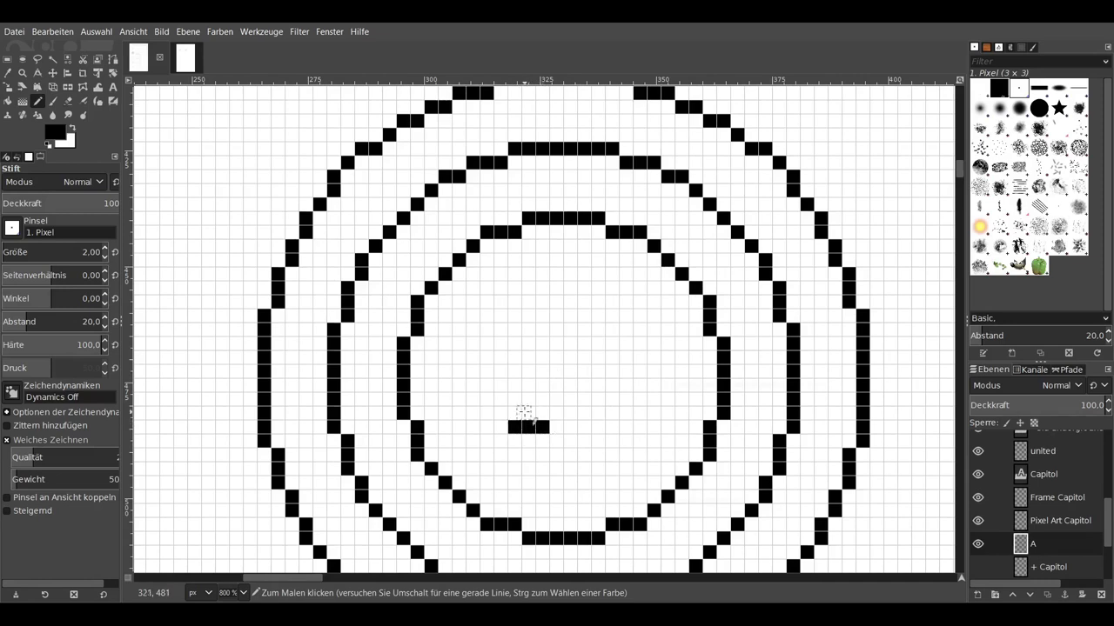
mouse_move(528, 385)
mouse_down()
mouse_move(536, 348)
mouse_move(566, 336)
mouse_move(597, 356)
mouse_move(616, 426)
mouse_up()
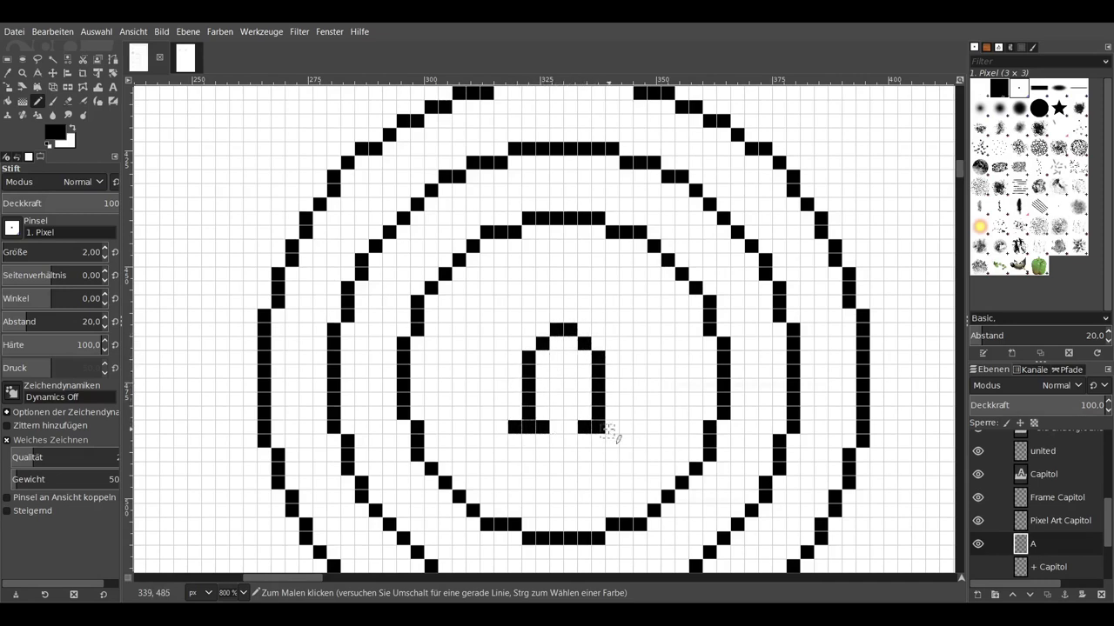
drag(598, 385, 527, 385)
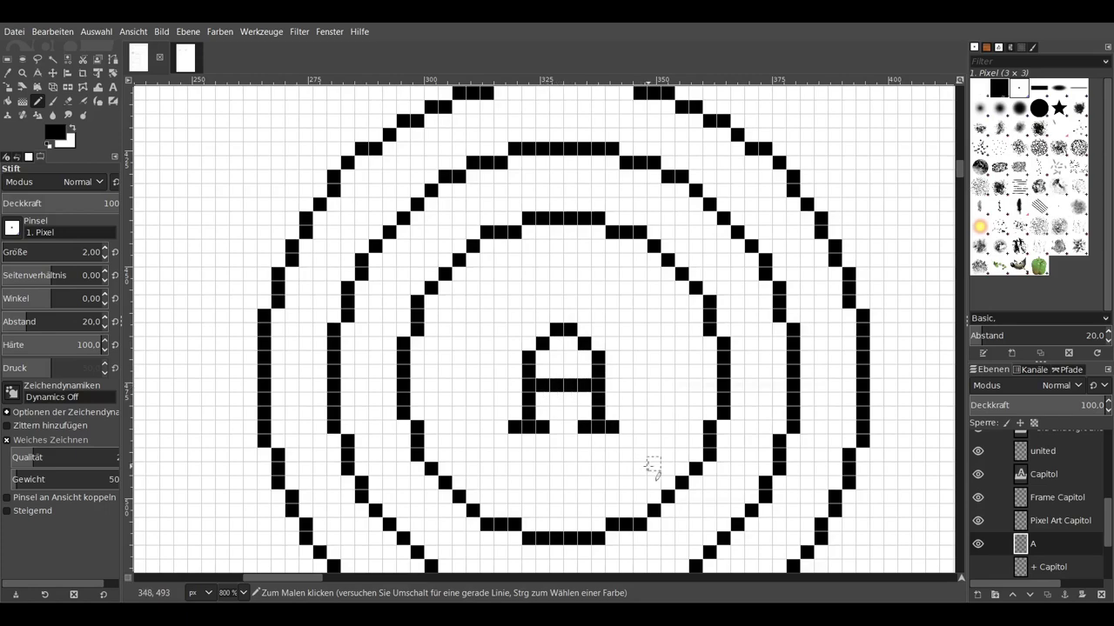
Step: Nudge the Pixel Art Capitol ring layer onto the guide crossing with the Move tool
double_click(1057, 521)
click(53, 74)
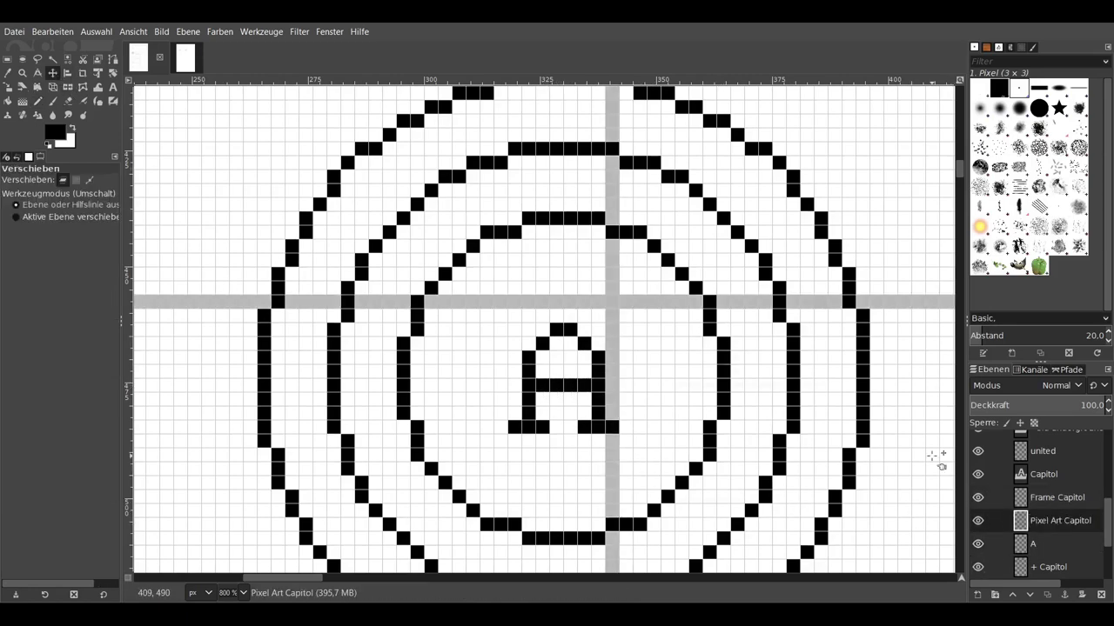
key(Up)
key(Up)
key(Up)
key(Up)
key(Up)
key(Up)
key(Up)
key(Up)
key(Up)
key(Down)
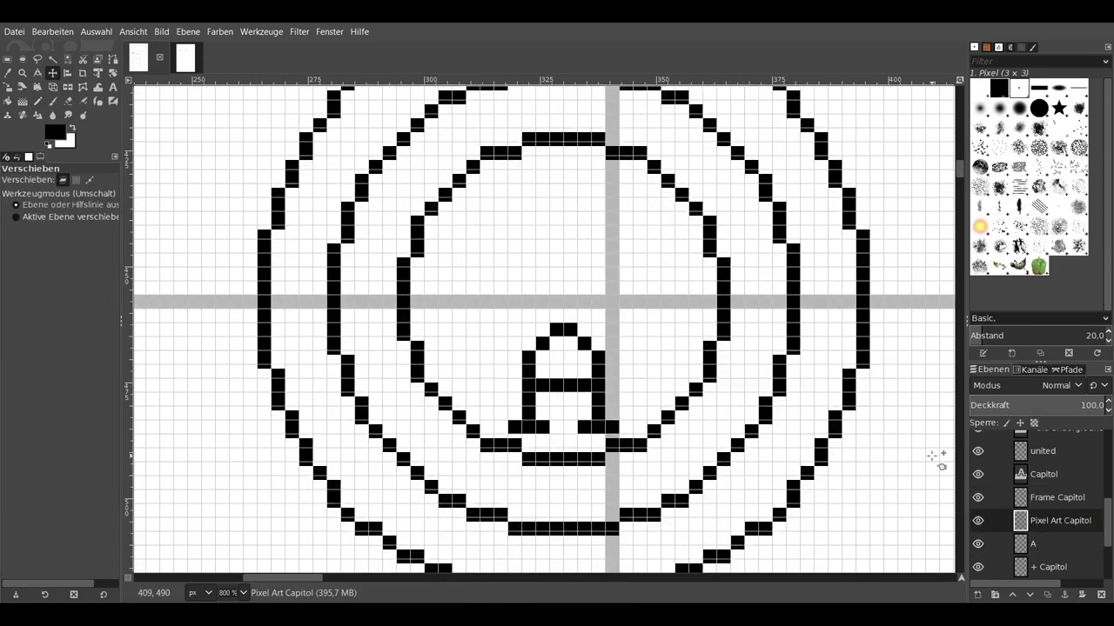
key(Right)
key(Right)
key(Right)
Step: Centre the letter A inside the rings, zoom out, and hide the grid to preview
key(Right)
key(Right)
key(Right)
key(Left)
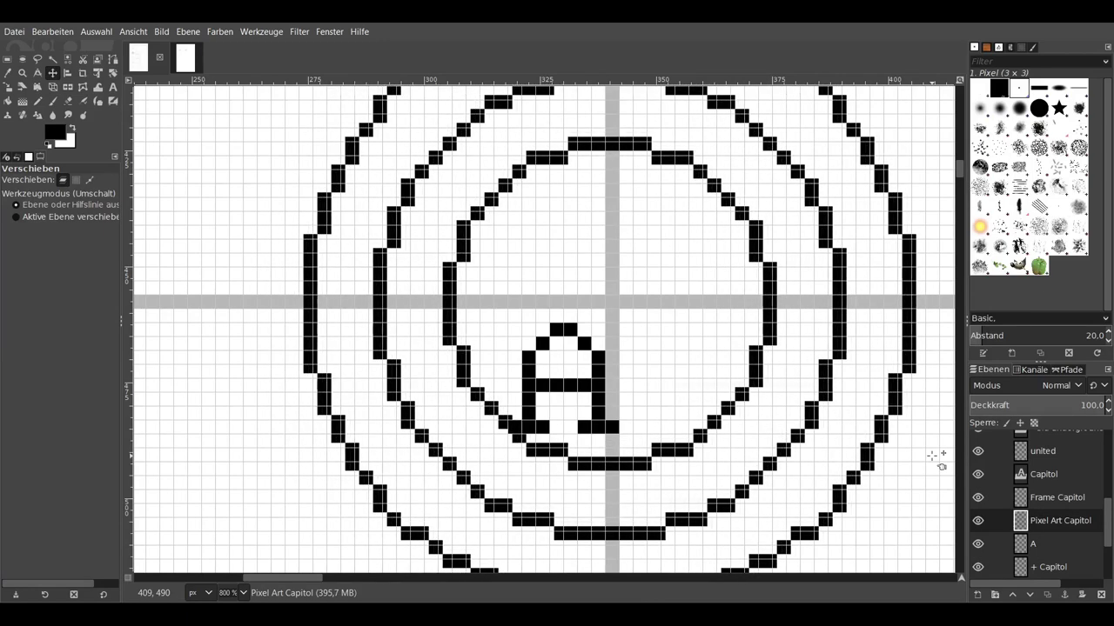
key(Right)
key(Page_Down)
key(Right)
key(Right)
key(Right)
key(Right)
key(Right)
key(Right)
key(Right)
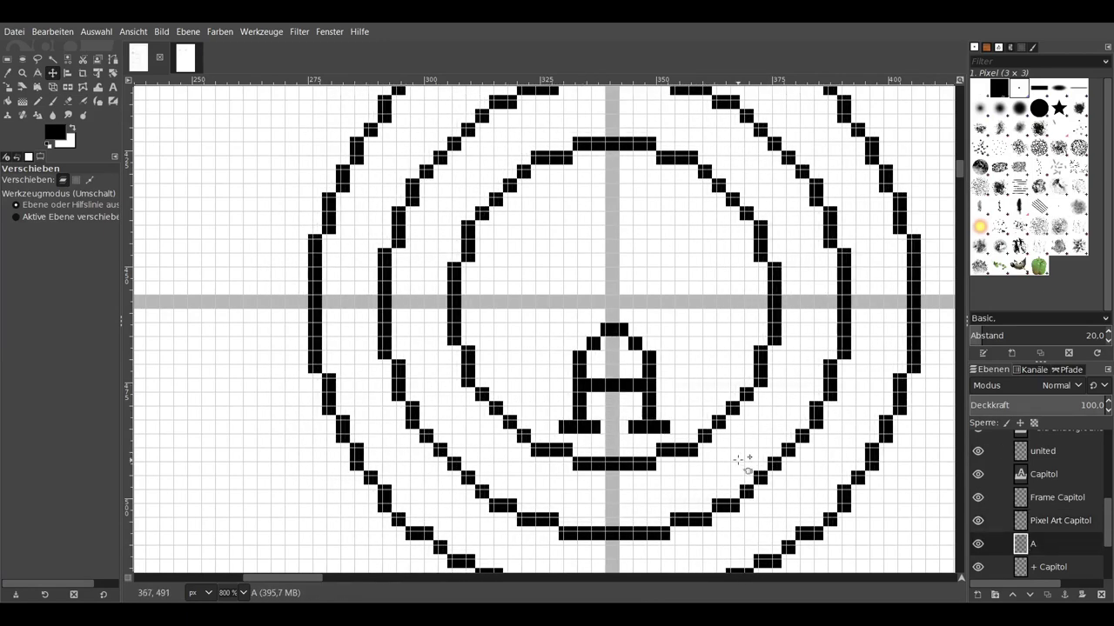
key(Up)
key(Up)
key(Up)
key(Up)
key(Up)
key(Up)
key(minus)
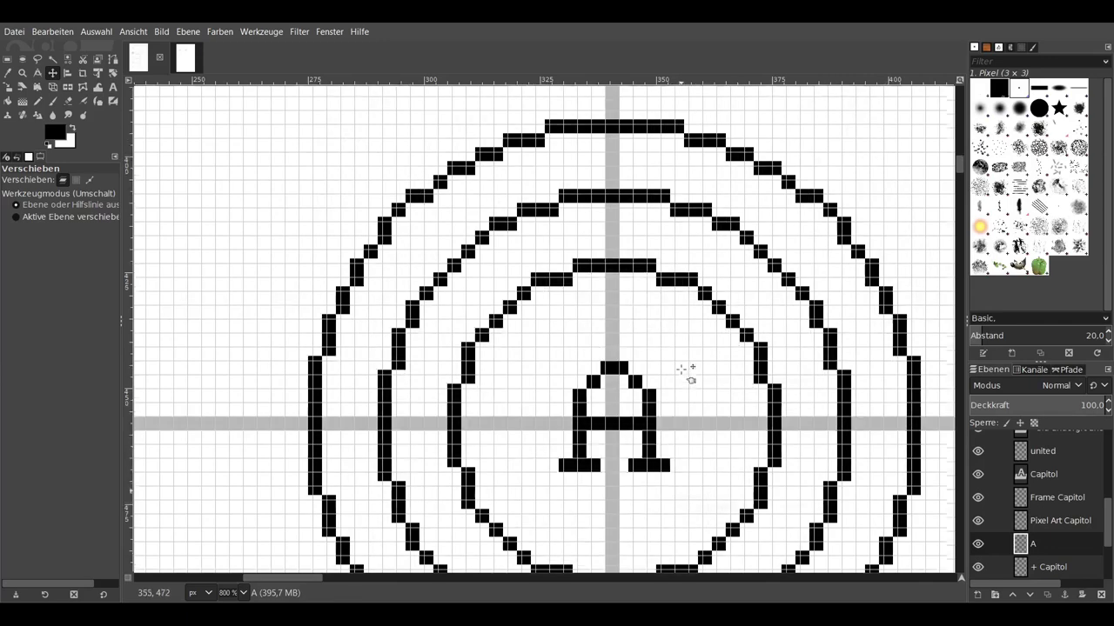
key(minus)
key(minus)
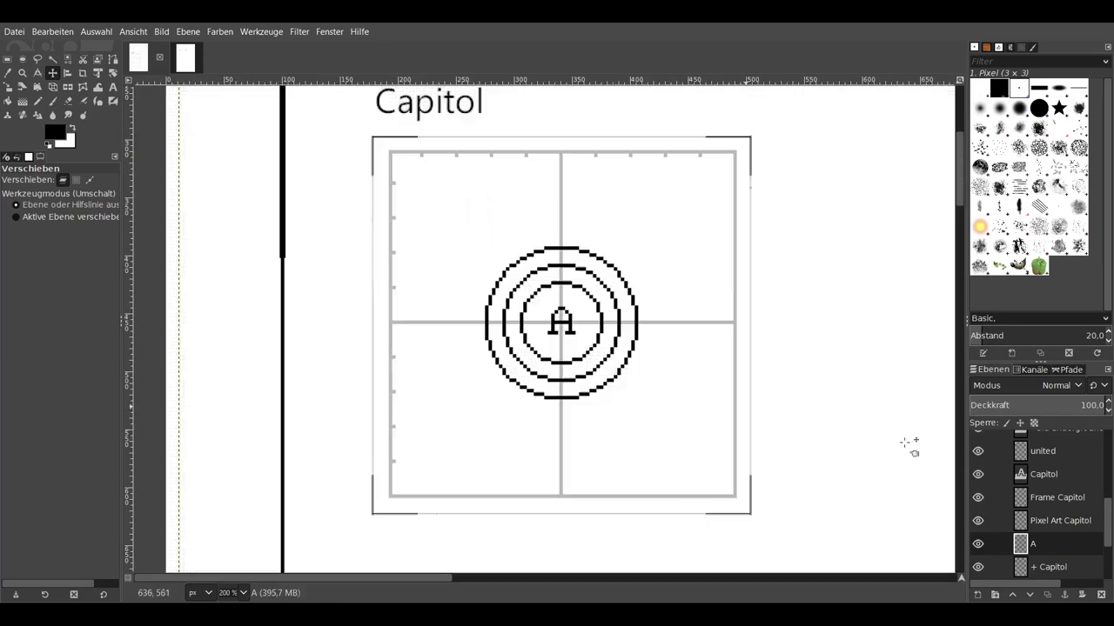
click(978, 566)
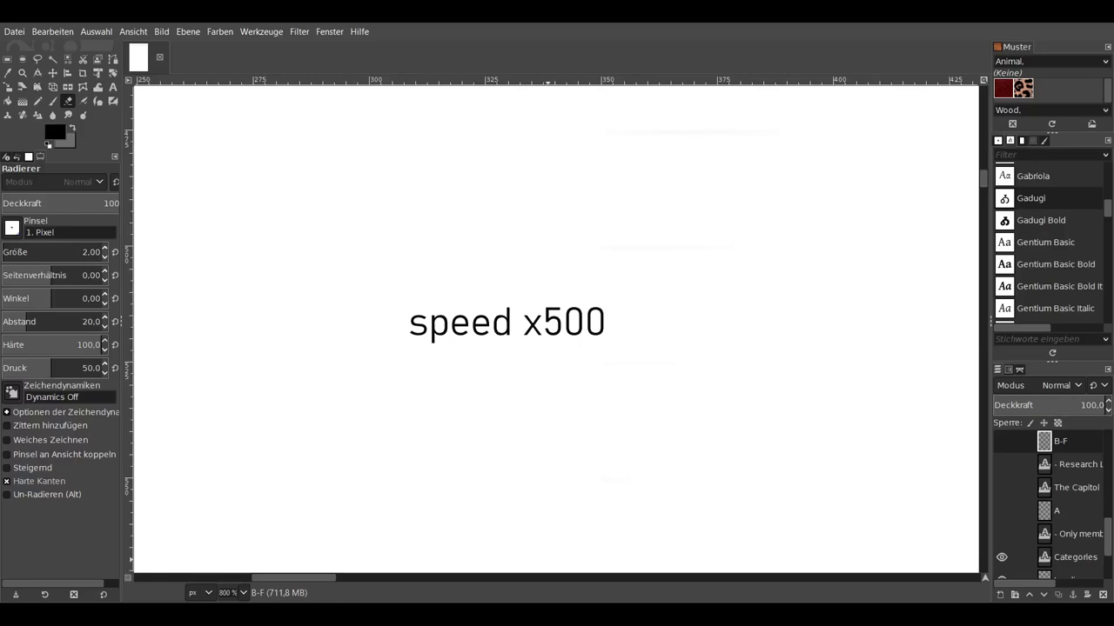
Step: Show and select layer A, then add a new layer A2
click(1001, 511)
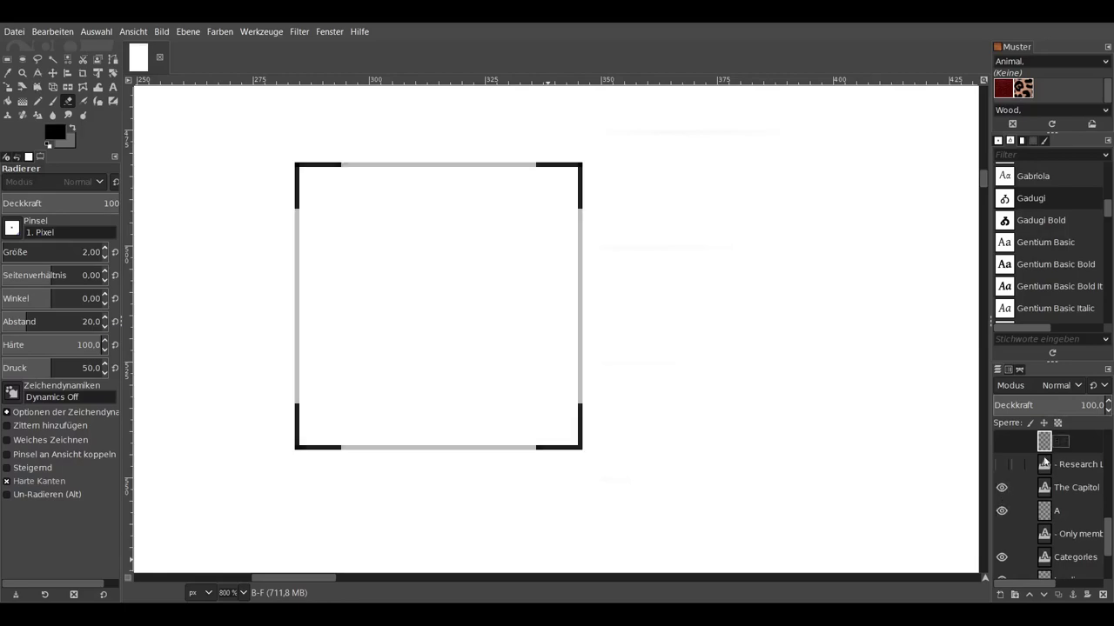
click(1066, 510)
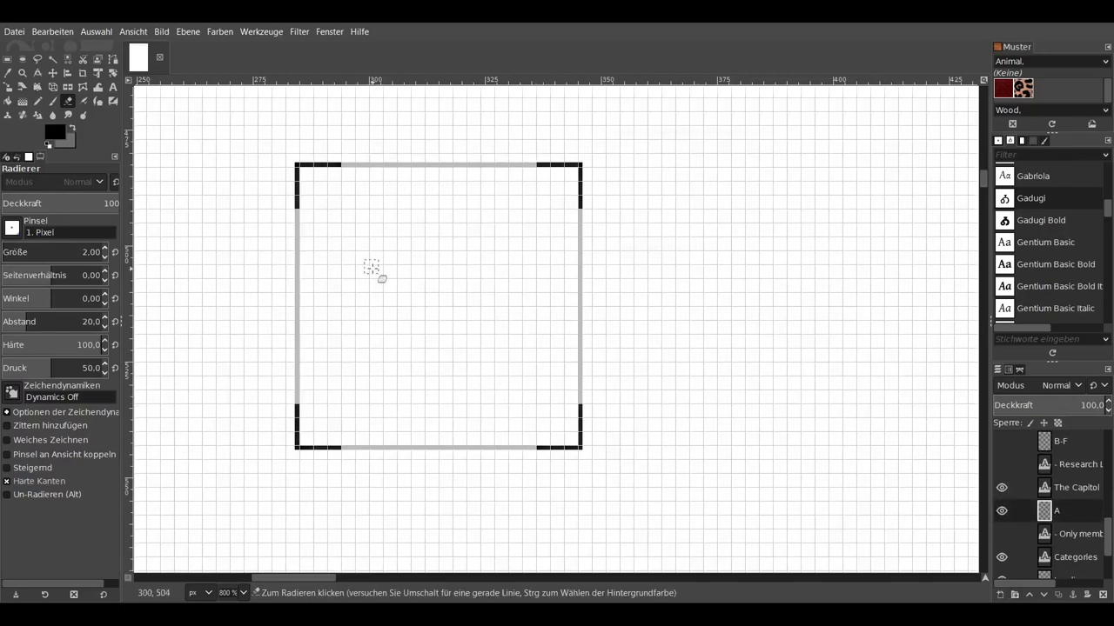
click(1018, 594)
Step: Pencil the larger A's arched top, stepped sides and crossbar
click(37, 101)
click(391, 202)
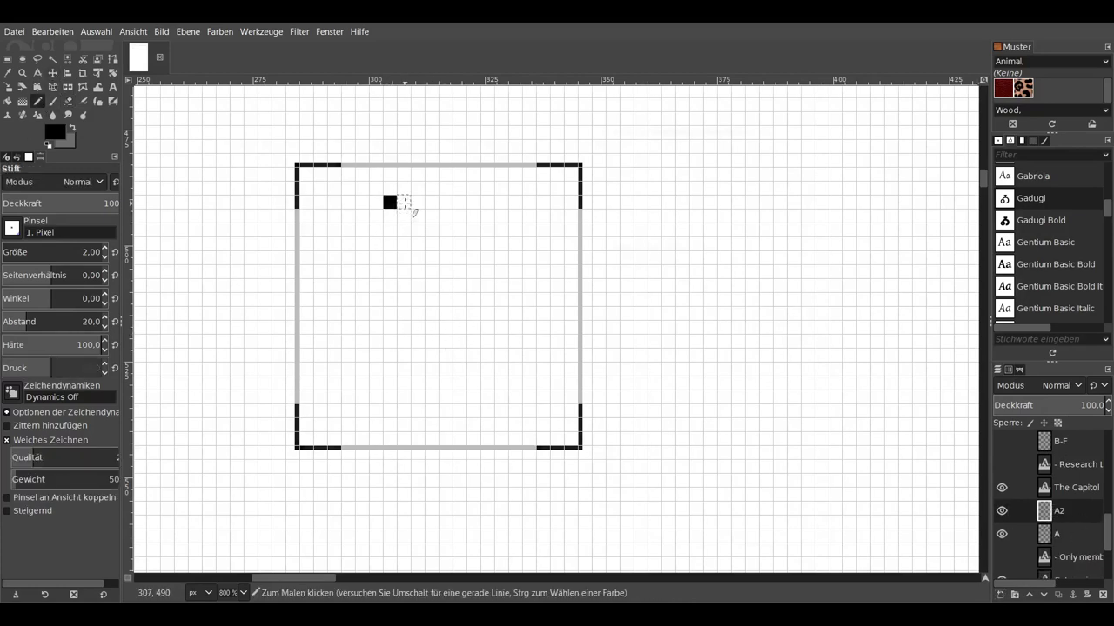
mouse_move(404, 202)
mouse_down()
mouse_move(432, 202)
mouse_move(405, 215)
mouse_move(432, 216)
mouse_move(459, 245)
mouse_up()
drag(363, 229, 378, 246)
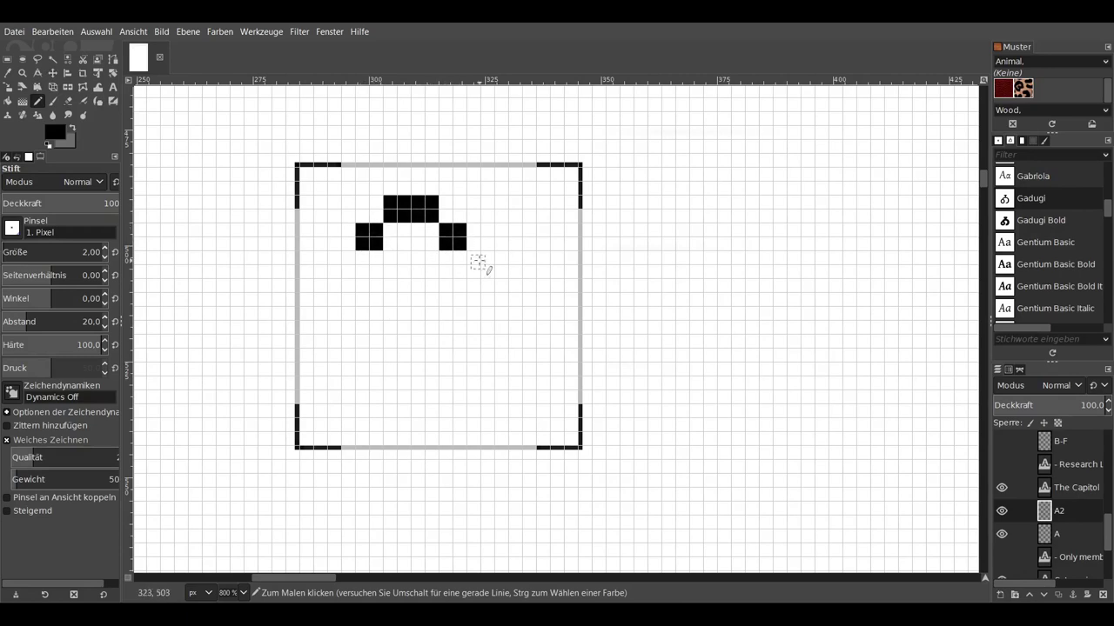
drag(477, 263, 480, 304)
mouse_move(352, 259)
mouse_down()
mouse_move(341, 300)
mouse_move(485, 316)
mouse_move(335, 323)
mouse_up()
click(334, 341)
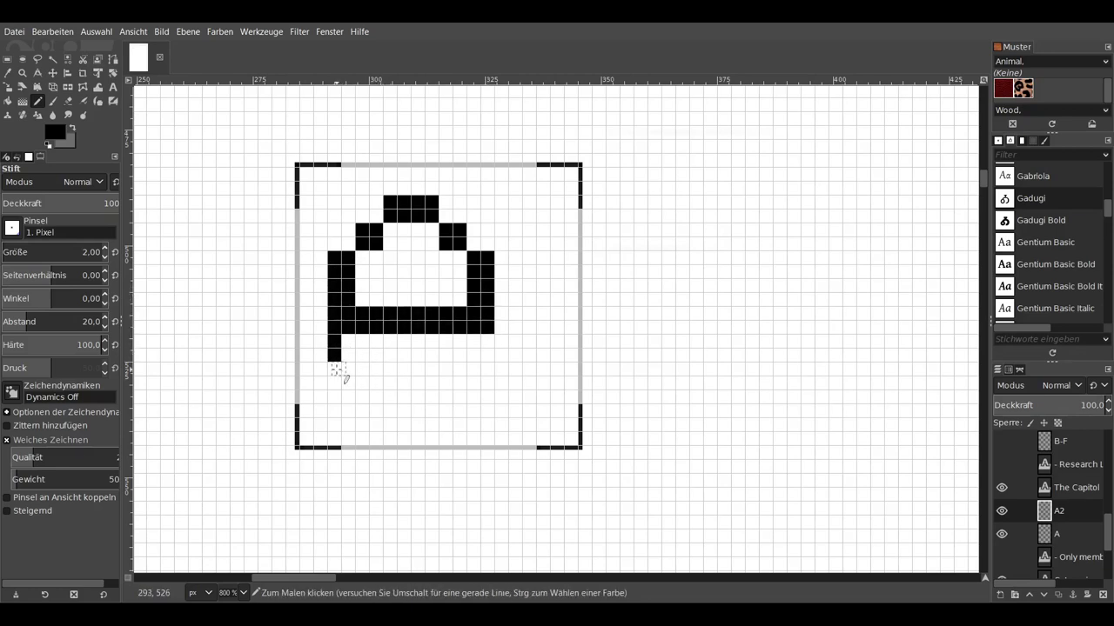
Step: Draw the A's legs with serif feet and nudge it right with the Move tool
drag(336, 369, 339, 385)
mouse_move(480, 341)
mouse_down()
mouse_move(480, 383)
mouse_move(517, 412)
mouse_up()
click(508, 396)
shift+click(445, 397)
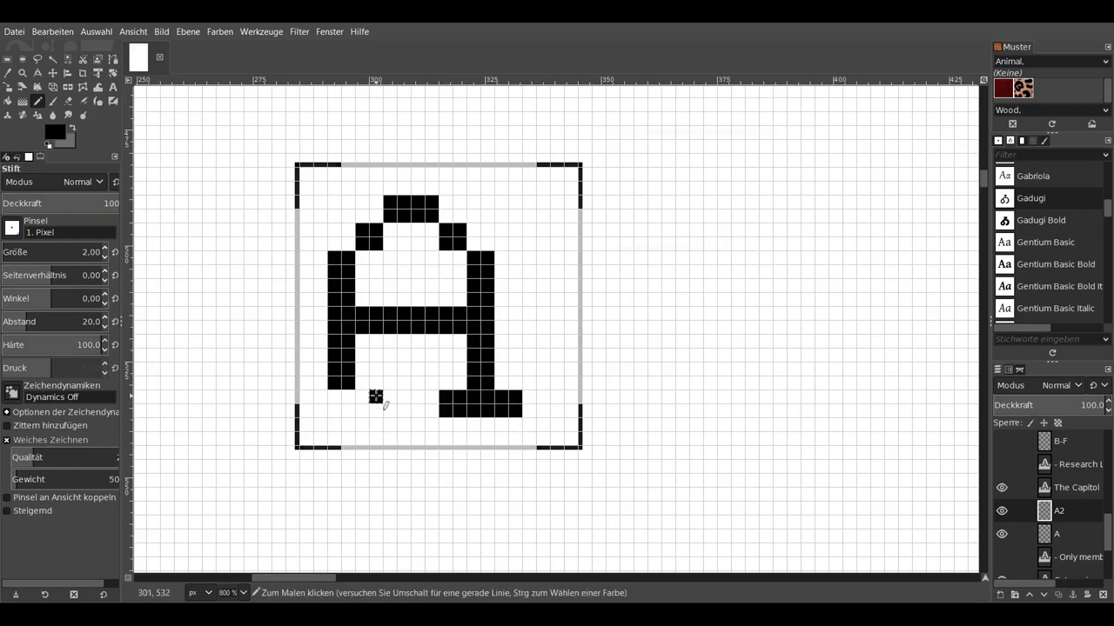
mouse_move(376, 397)
mouse_down()
mouse_move(307, 399)
mouse_move(376, 410)
mouse_up()
key(m)
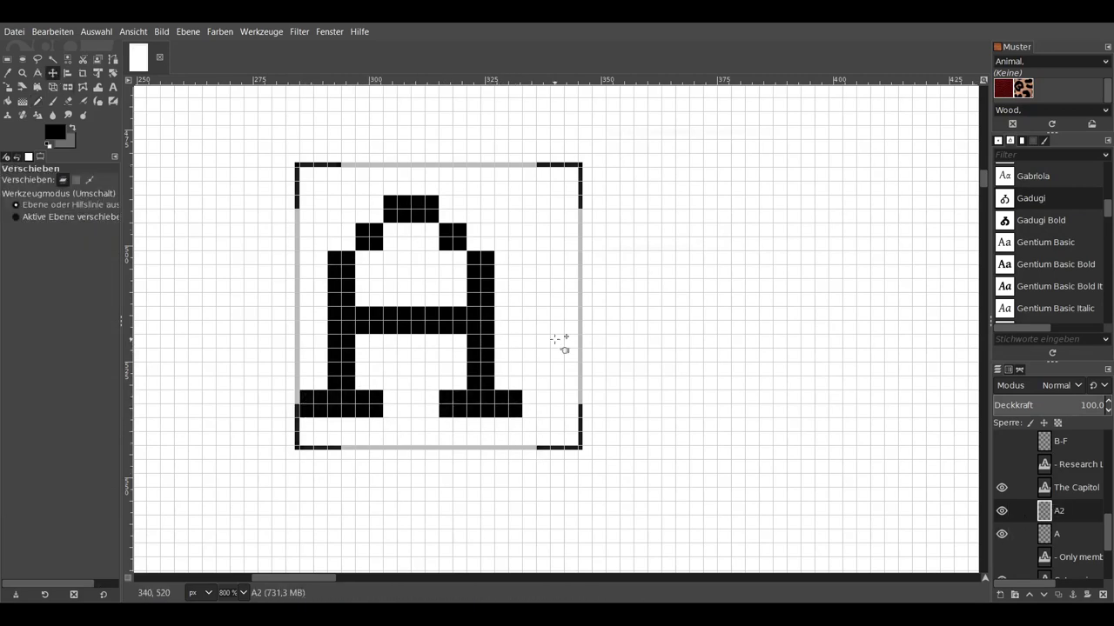
key(Right)
key(Right)
key(Right)
key(Right)
Step: Zoom out to 400% and turn off the pixel grid to preview the A icon
scroll(242, 528, down, 2)
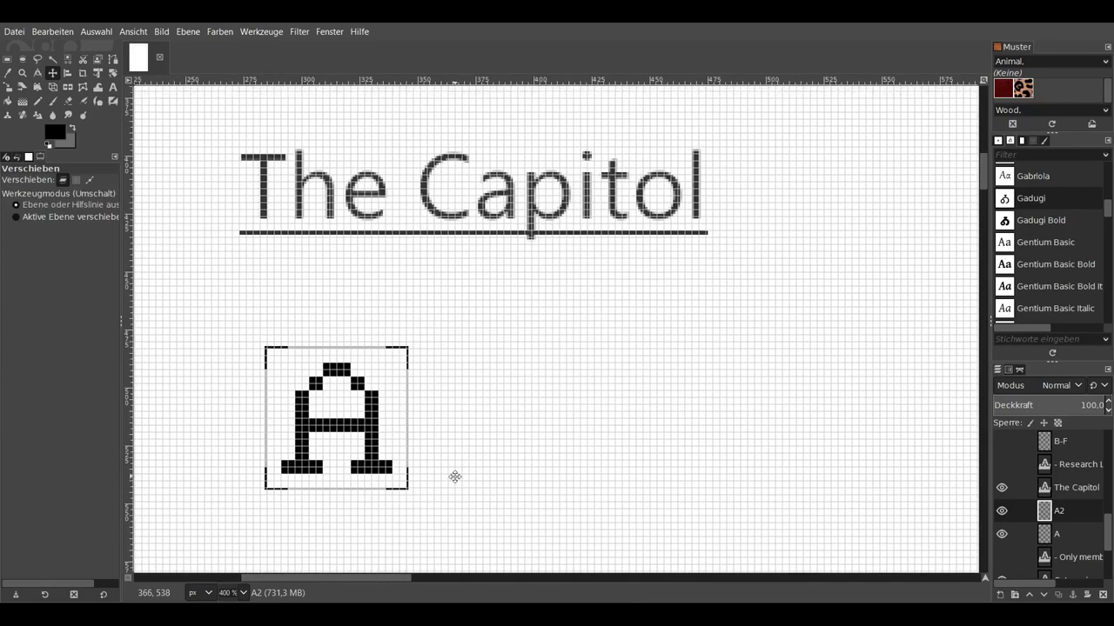
key(ctrl+shift+g)
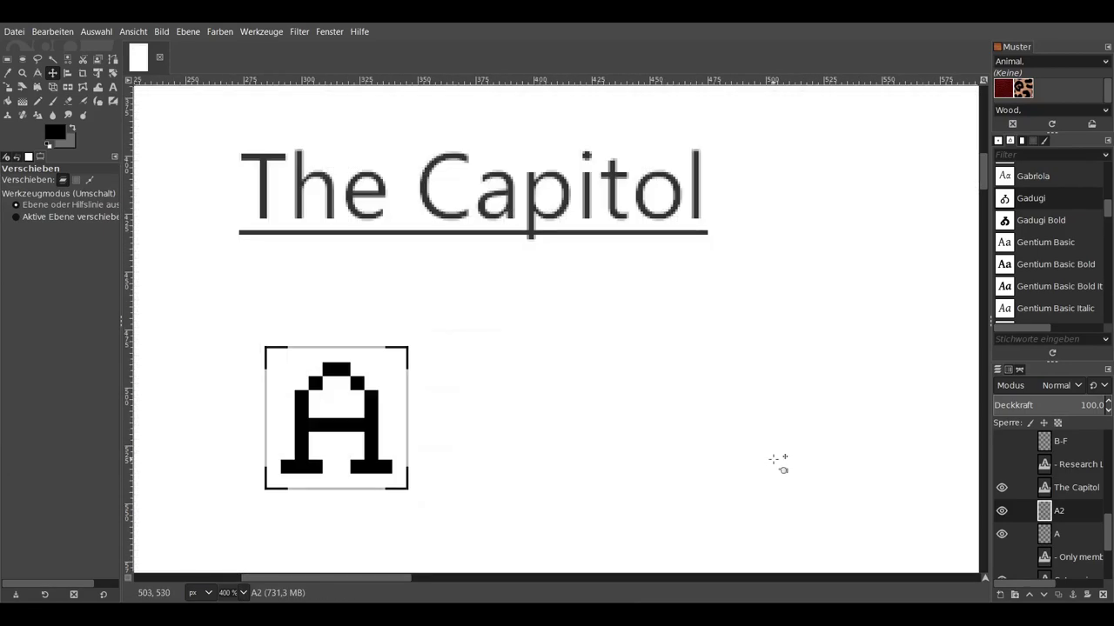